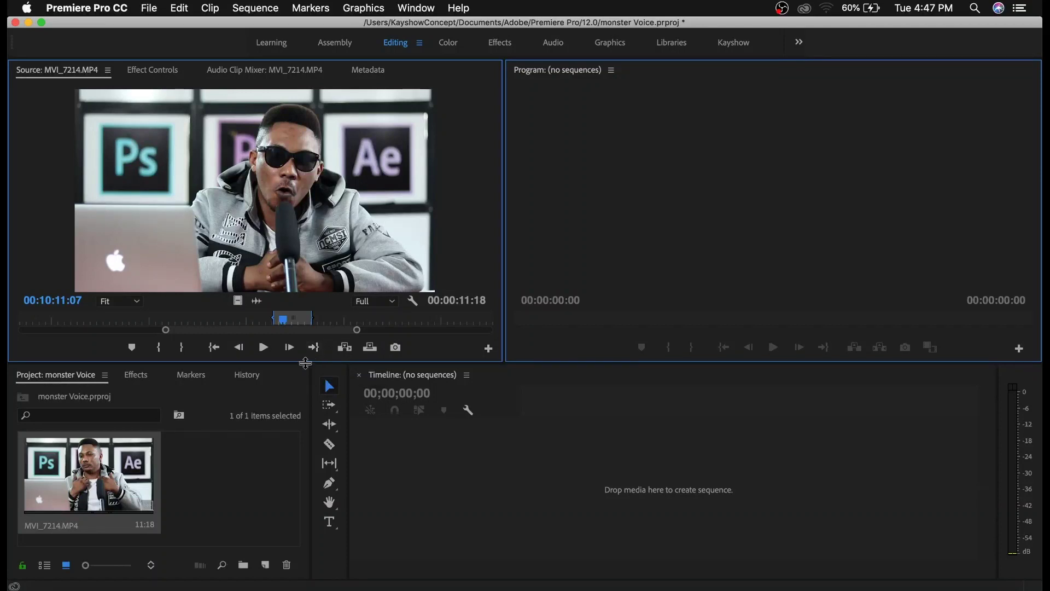
# Preview the MVI_7214 source clip and create a new sequence from it.
pyautogui.press('space')
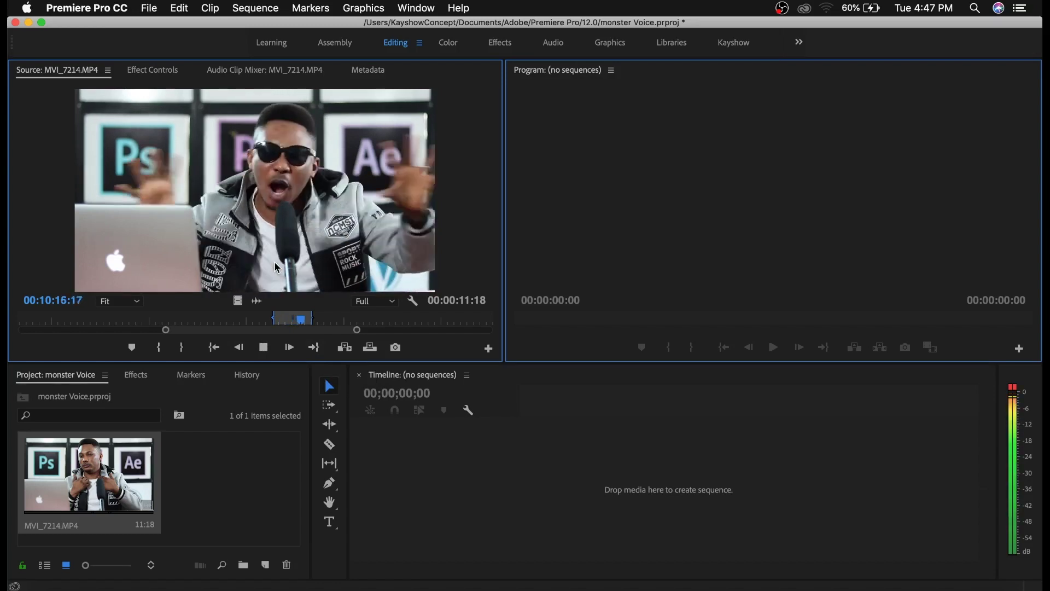
pyautogui.press('space')
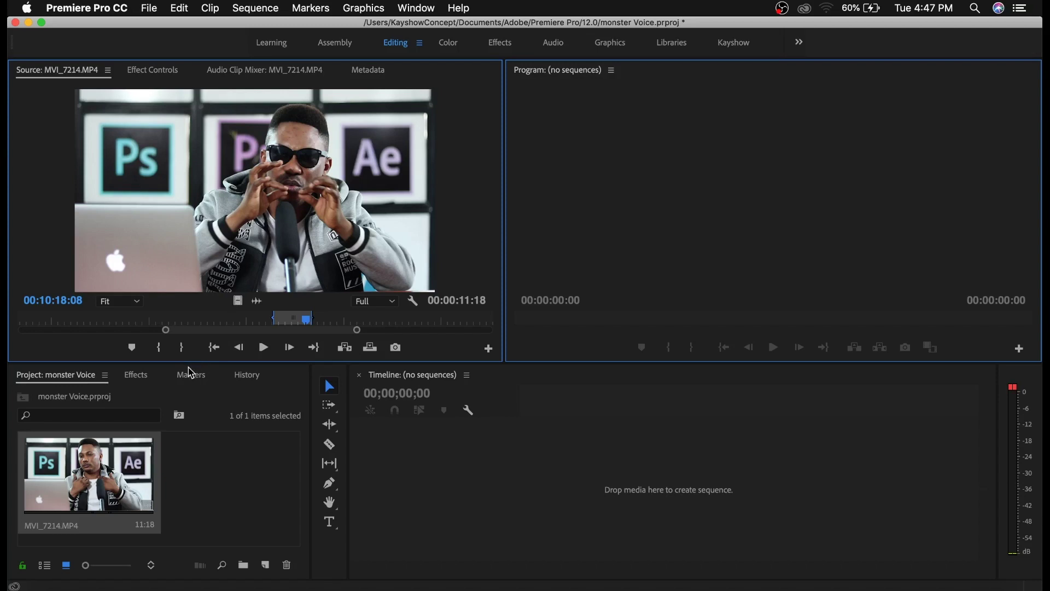
pyautogui.rightClick(91, 465)
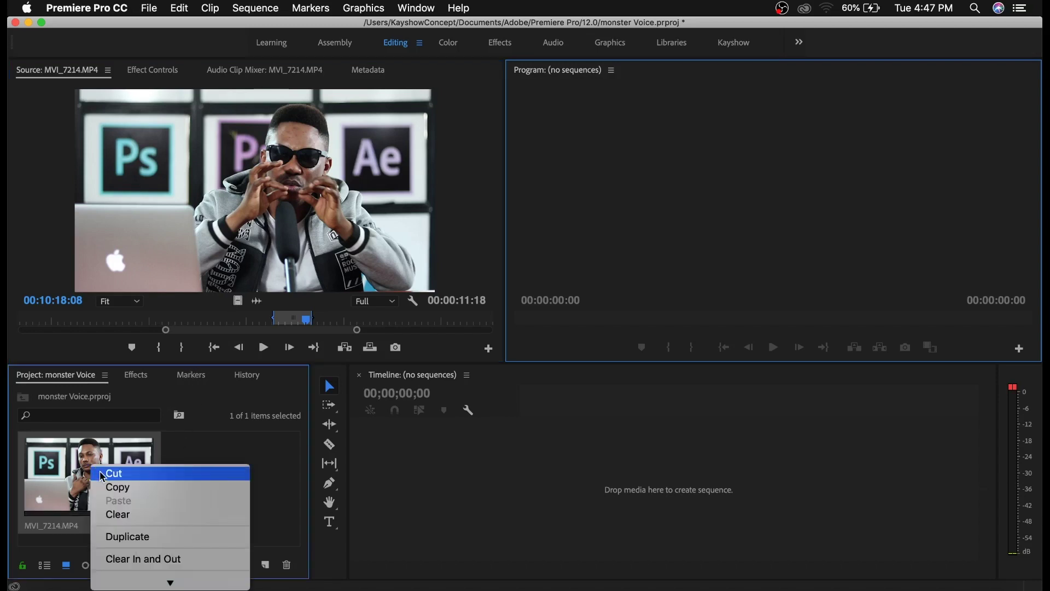
pyautogui.scroll(-3, 164, 487)
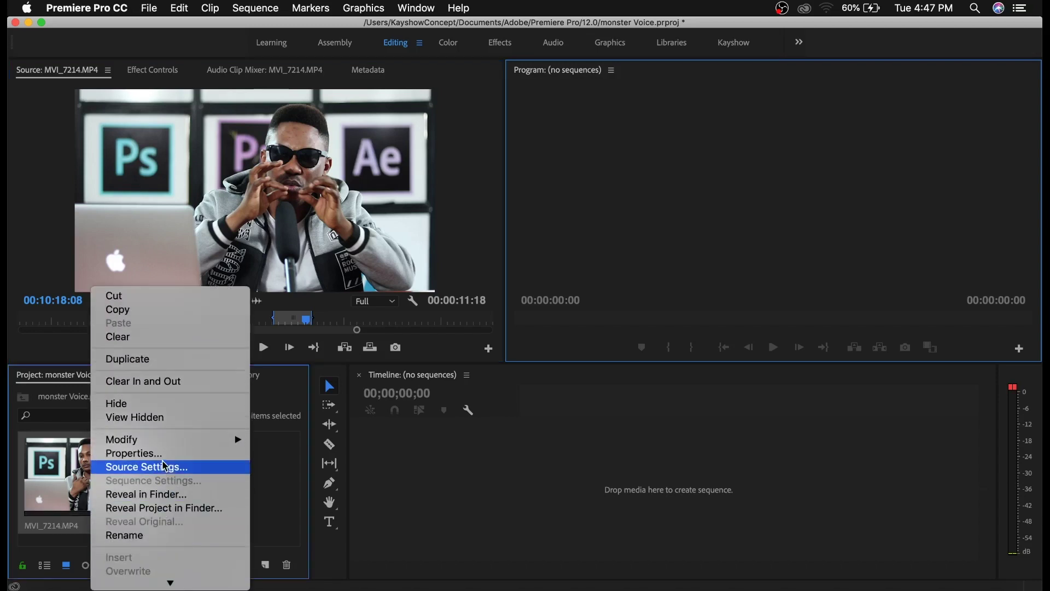
pyautogui.scroll(-3, 169, 470)
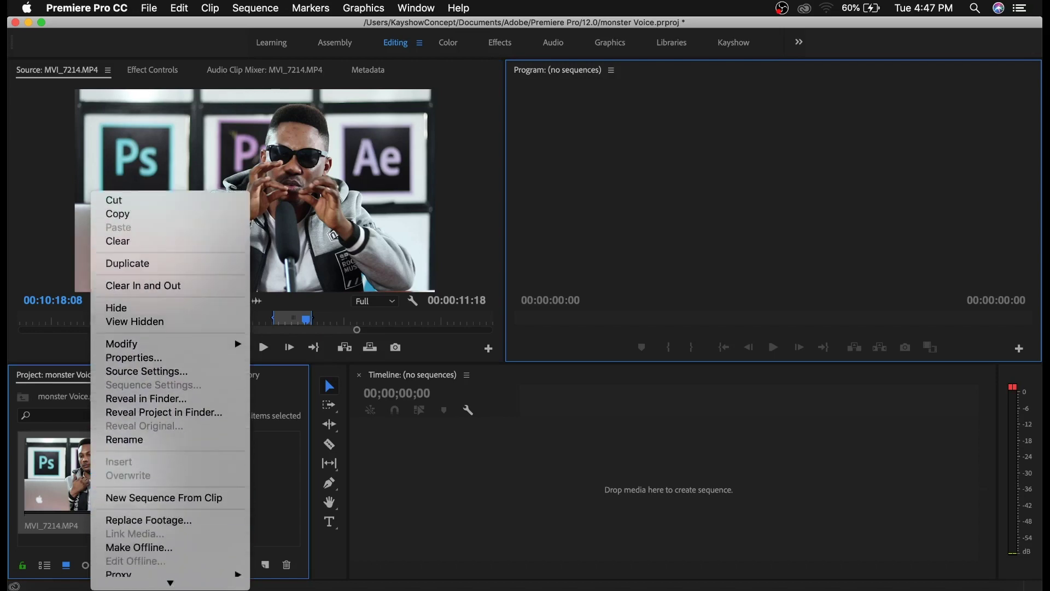
pyautogui.click(213, 469)
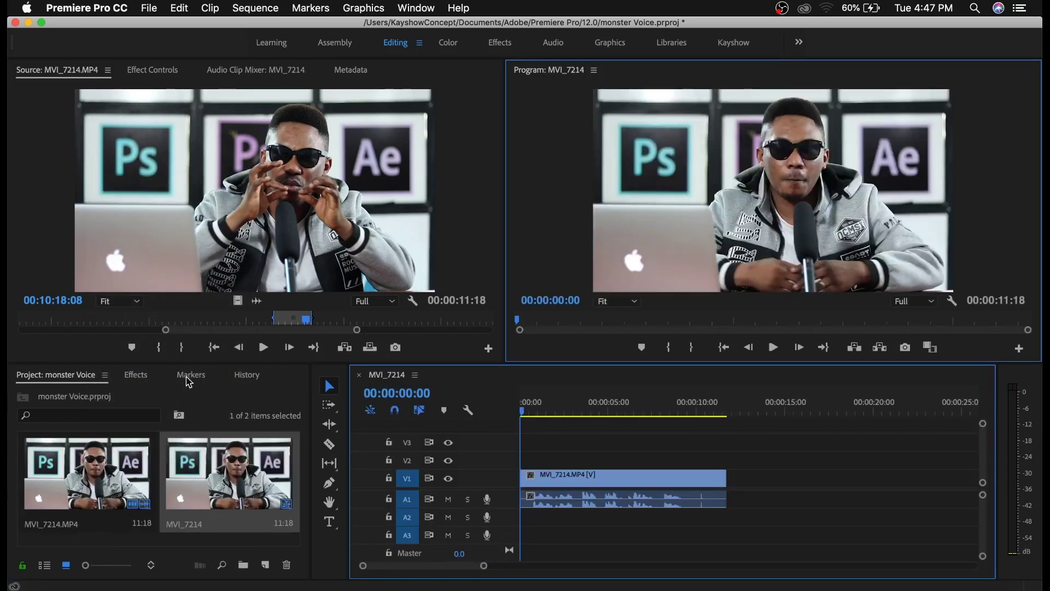
# Clear the Effects search and expand the Audio Effects folder to show Pitch Shifter.
pyautogui.click(135, 377)
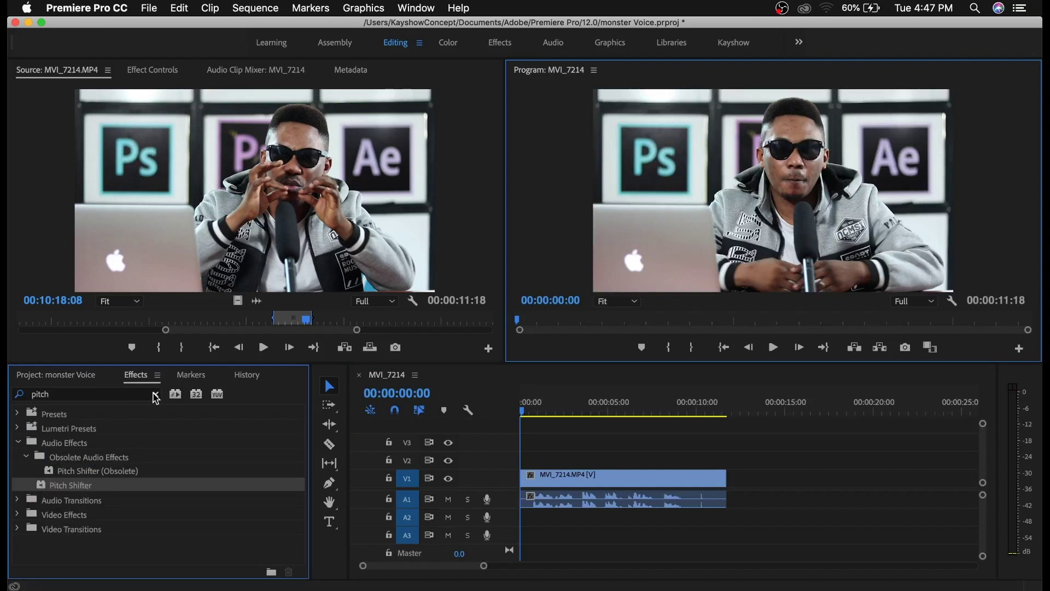
pyautogui.click(156, 395)
pyautogui.click(115, 394)
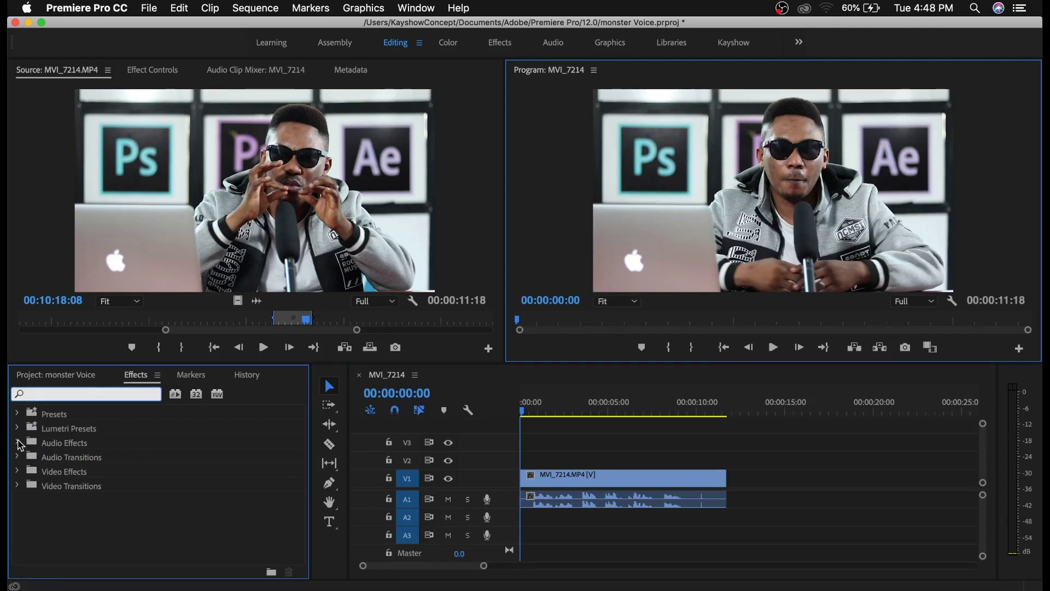
pyautogui.click(18, 443)
pyautogui.scroll(-15, 55, 494)
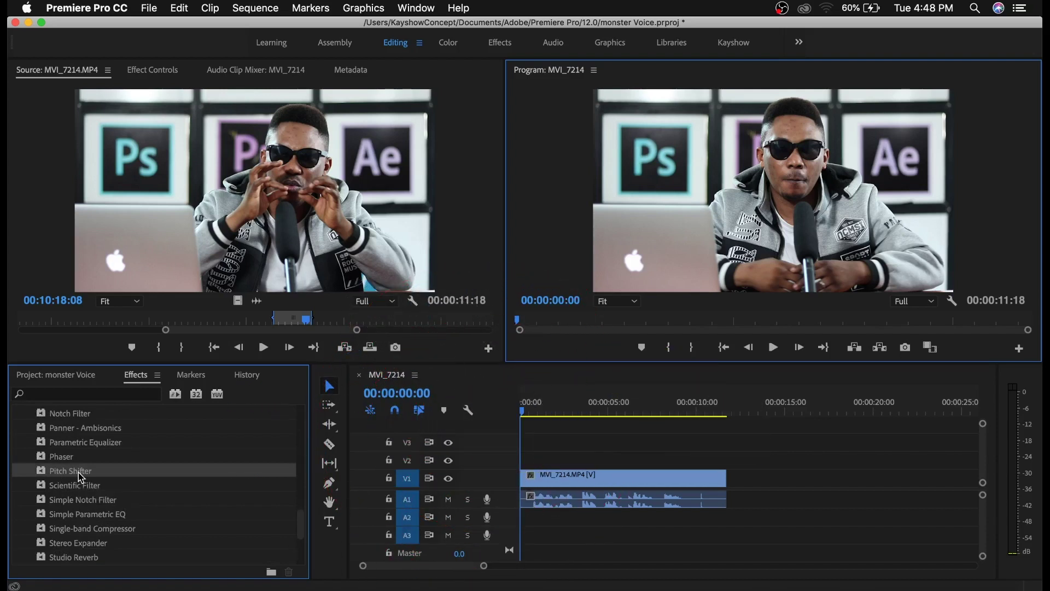
# Apply Pitch Shifter to the MVI_7214 audio on A1 and preview the sequence.
pyautogui.moveTo(197, 458); pyautogui.dragTo(522, 495)
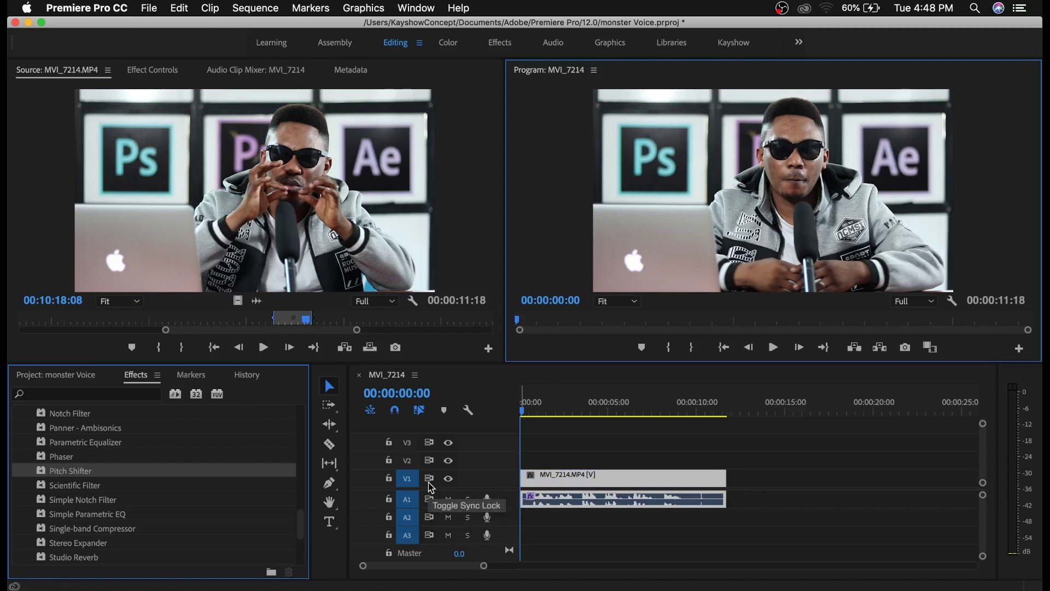
pyautogui.press('space')
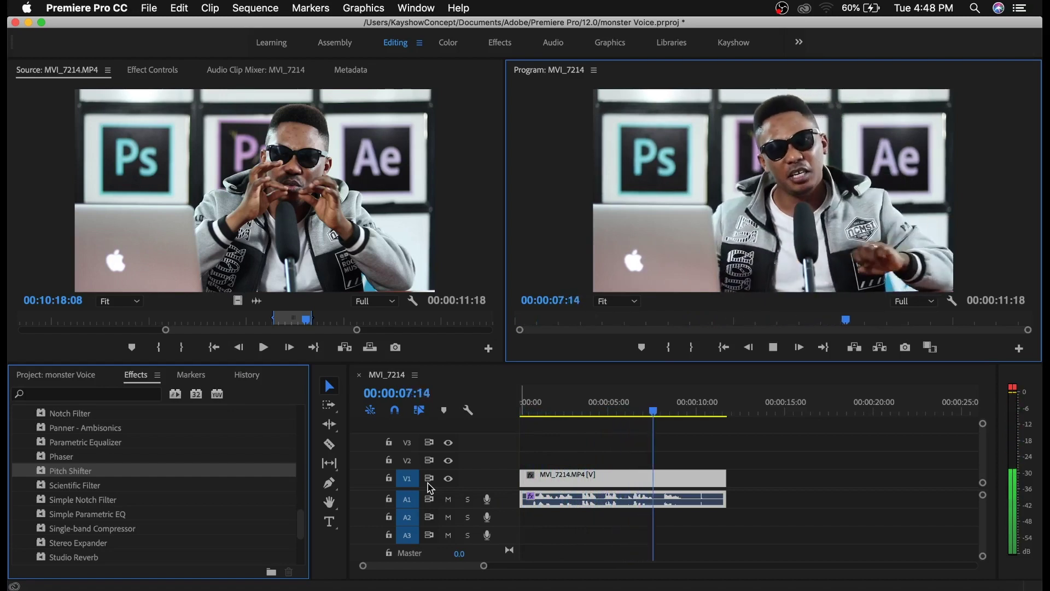
pyautogui.press('space')
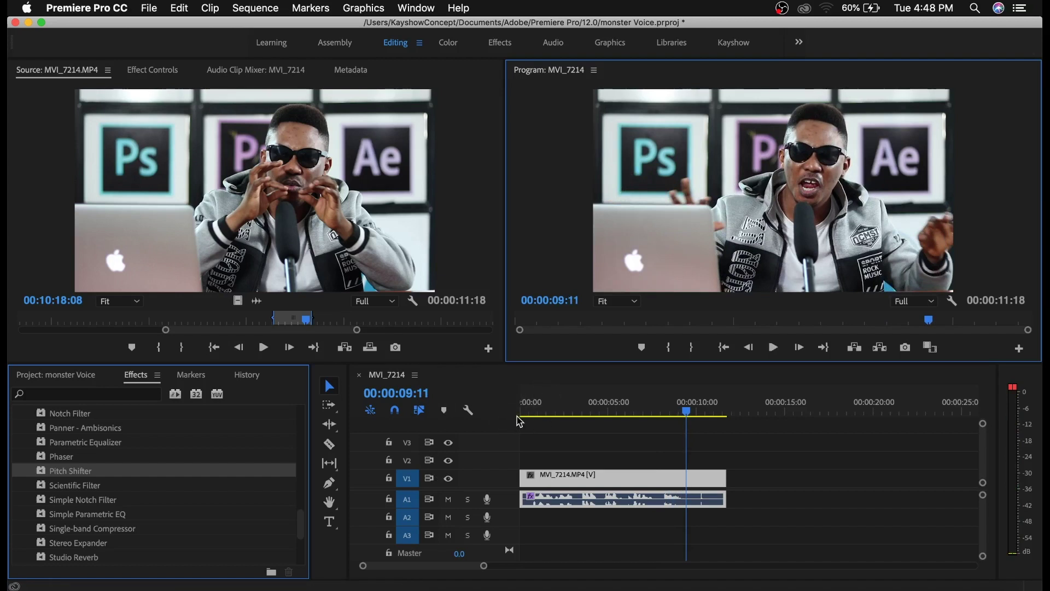
# Open the Pitch Shifter Custom Setup editor from the clip's Effect Controls.
pyautogui.click(151, 74)
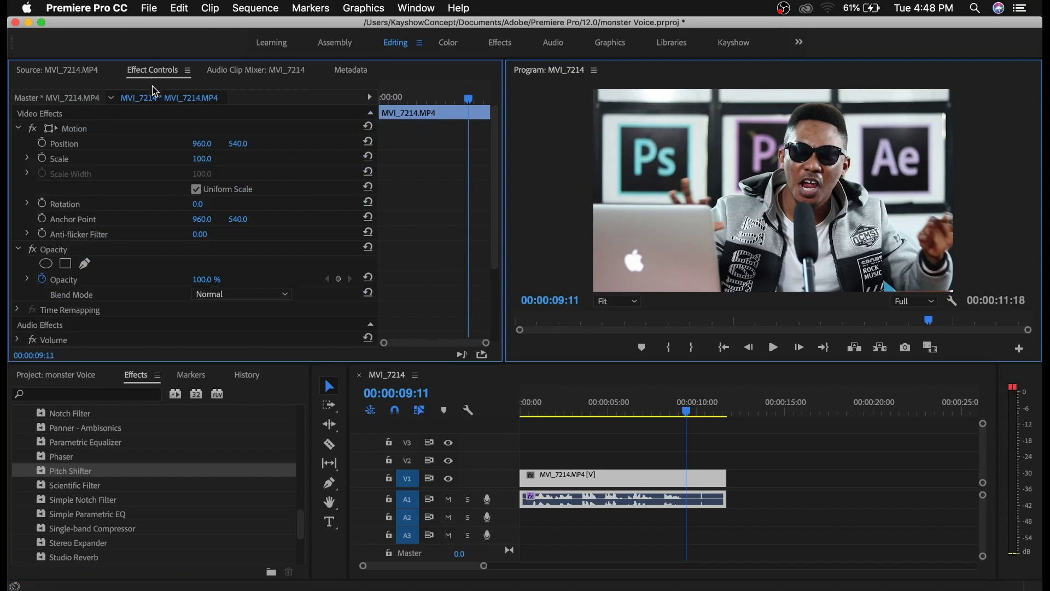
pyautogui.scroll(-4, 253, 234)
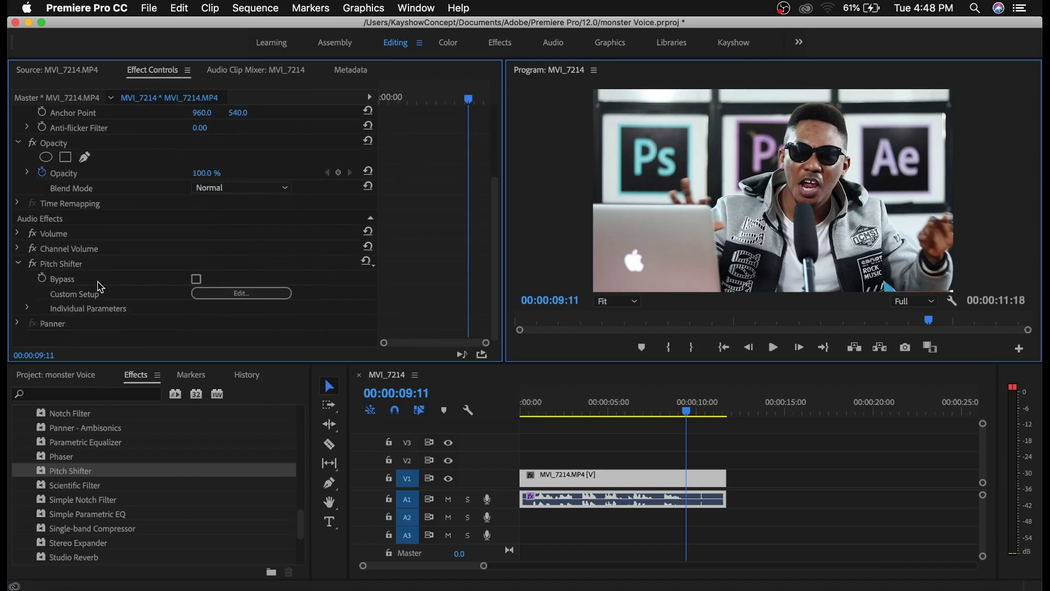
pyautogui.click(228, 295)
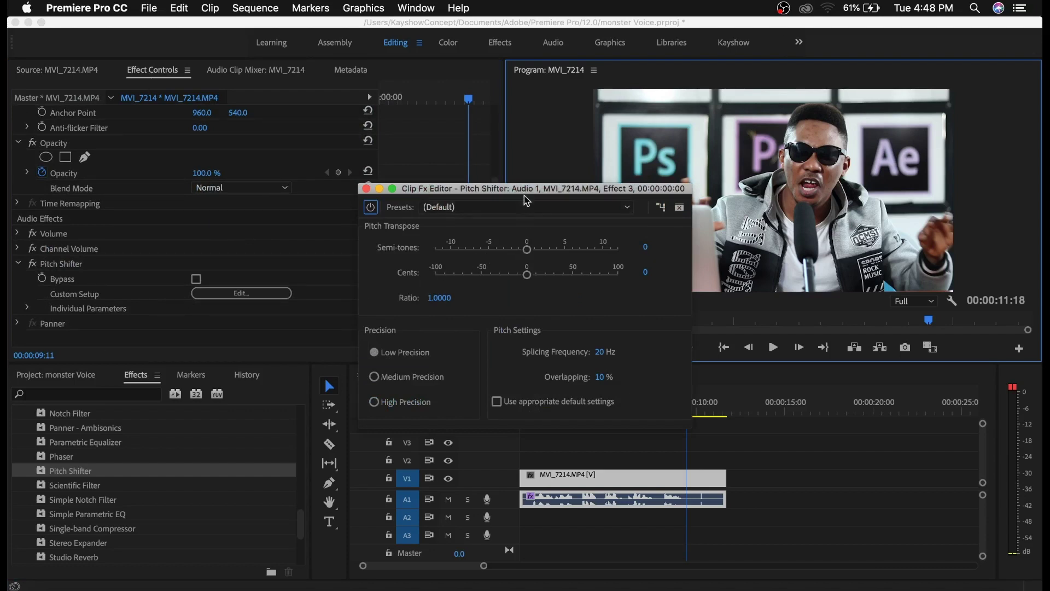
# Lower the pitch to -10 semitones (ratio 0.5612) and preview the voice.
pyautogui.moveTo(524, 188); pyautogui.dragTo(390, 98)
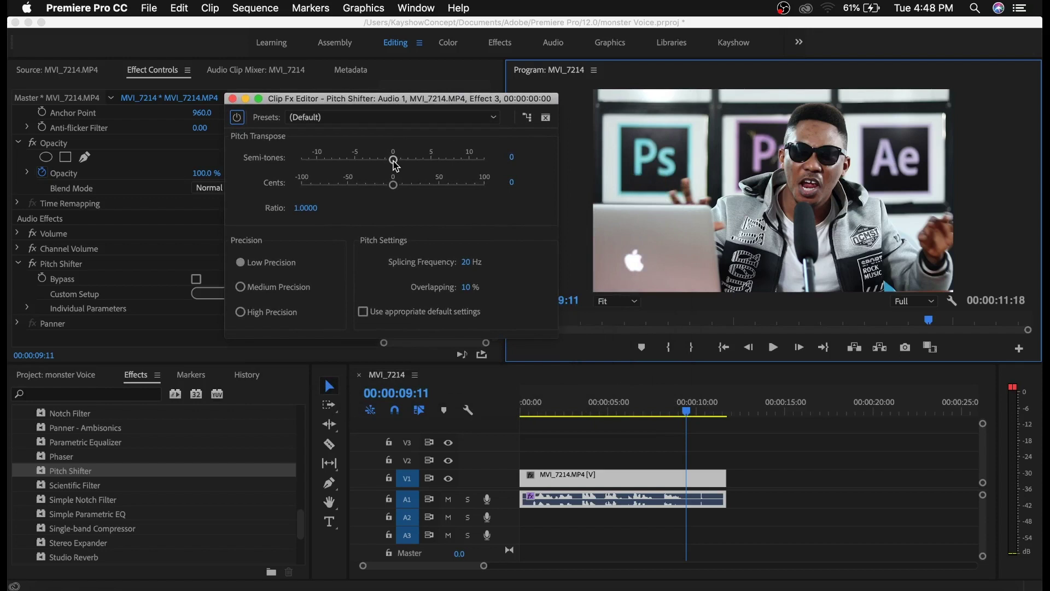
pyautogui.moveTo(391, 164); pyautogui.dragTo(321, 182)
pyautogui.click(581, 414)
pyautogui.press('space')
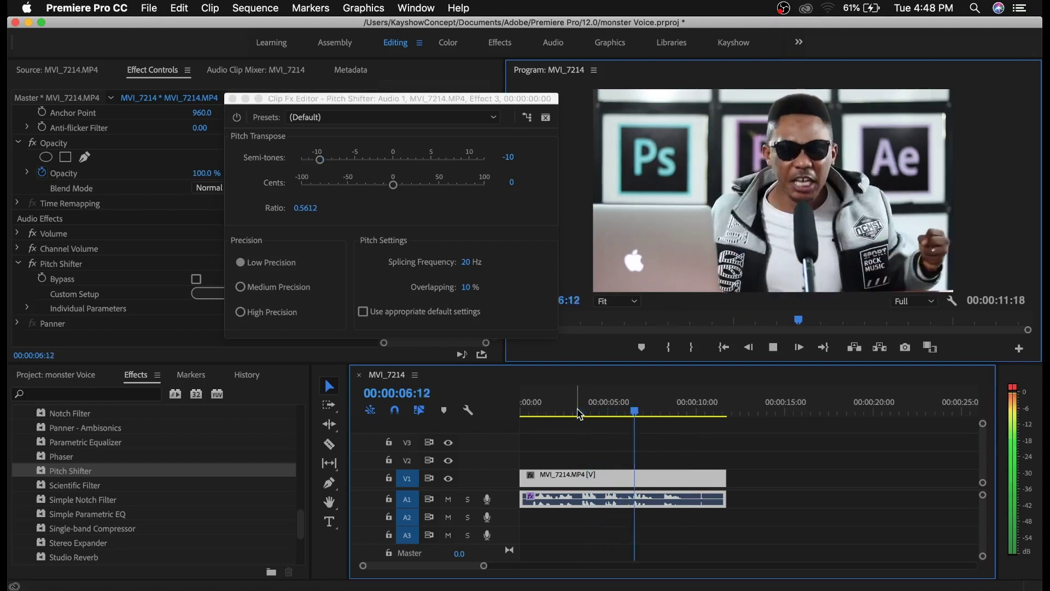
pyautogui.press('space')
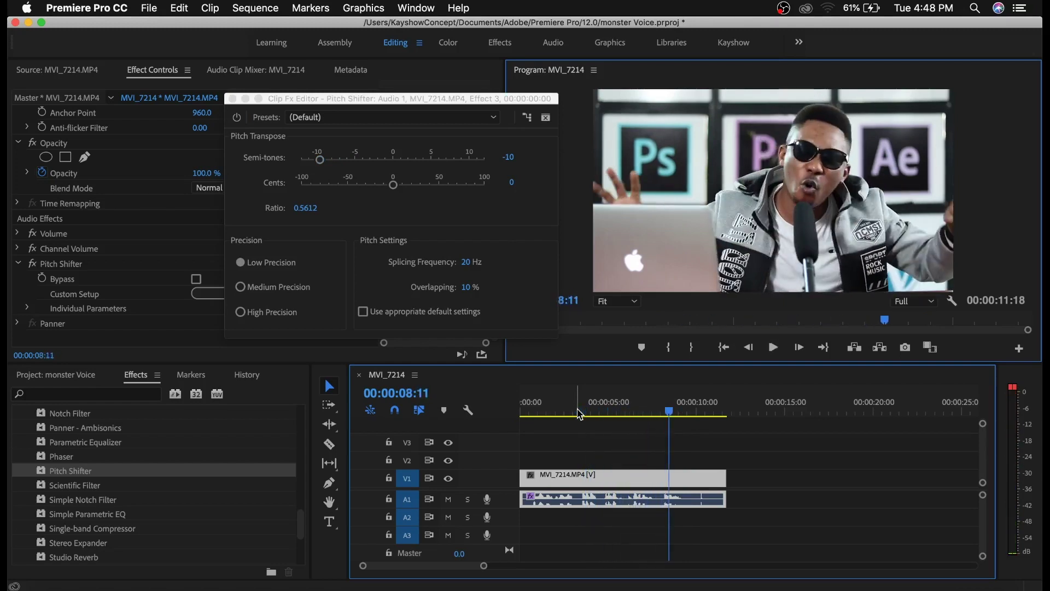
# Raise the pitch to +6 semitones (ratio 1.4142) and preview it again.
pyautogui.moveTo(320, 159); pyautogui.dragTo(443, 165)
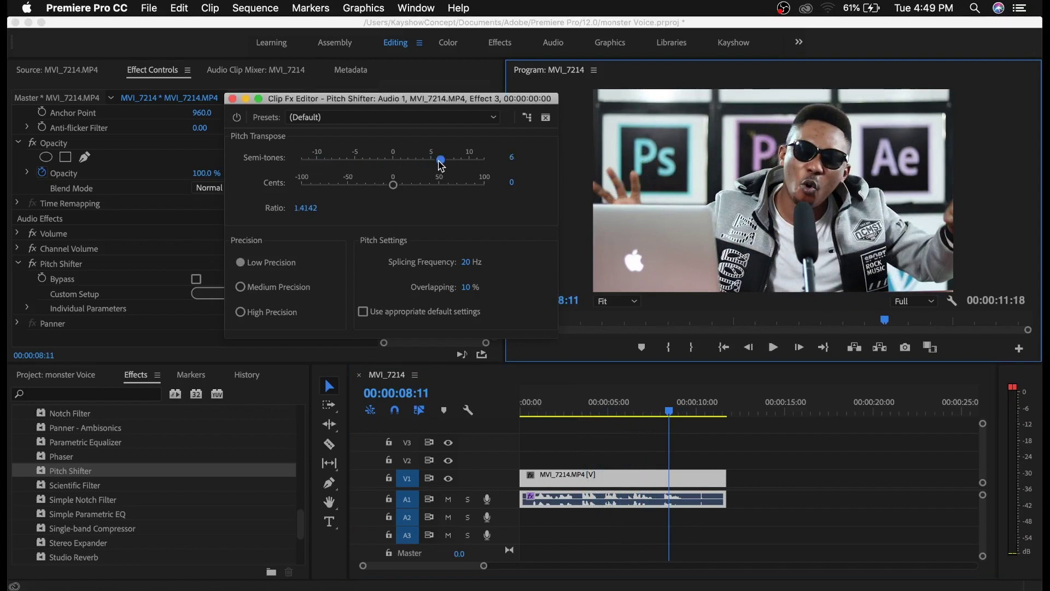
pyautogui.click(581, 393)
pyautogui.press('space')
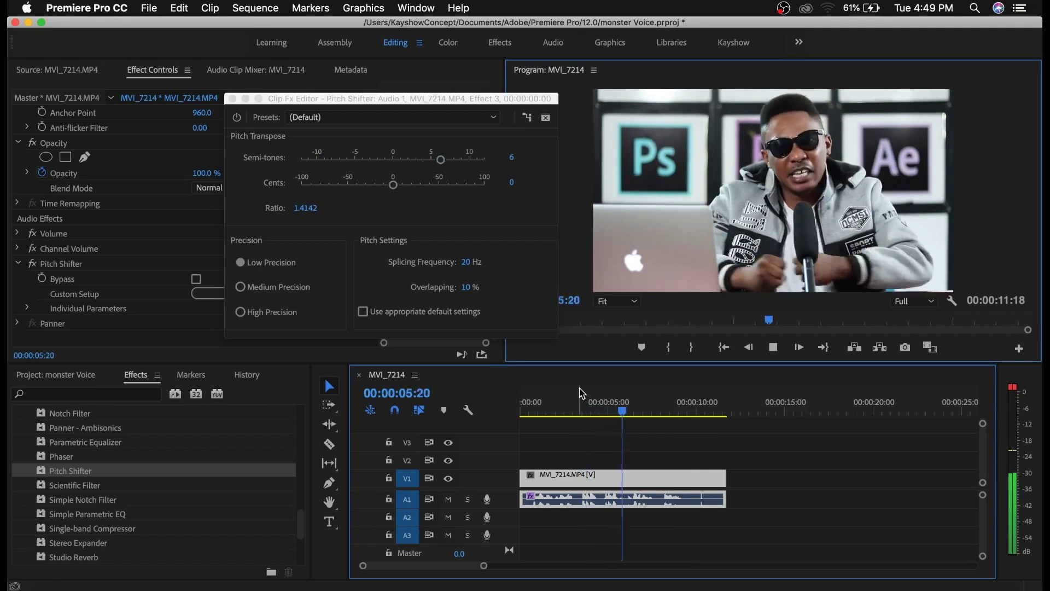
pyautogui.press('space')
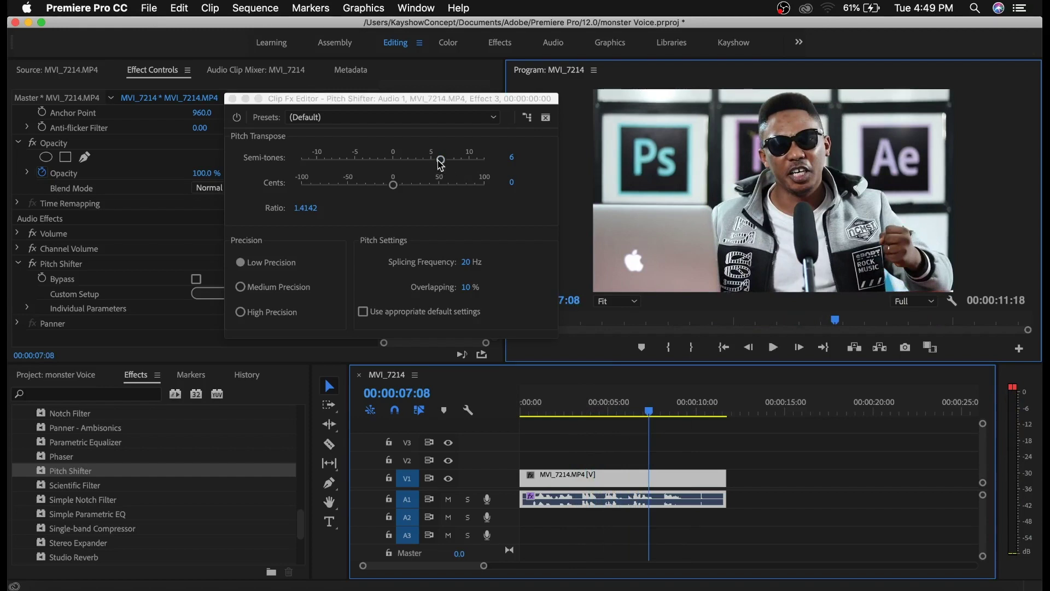
# Set Pitch Shifter to -5 semitones, 100 Hz splicing frequency and 50% overlapping, then rewind.
pyautogui.moveTo(439, 161); pyautogui.dragTo(352, 161)
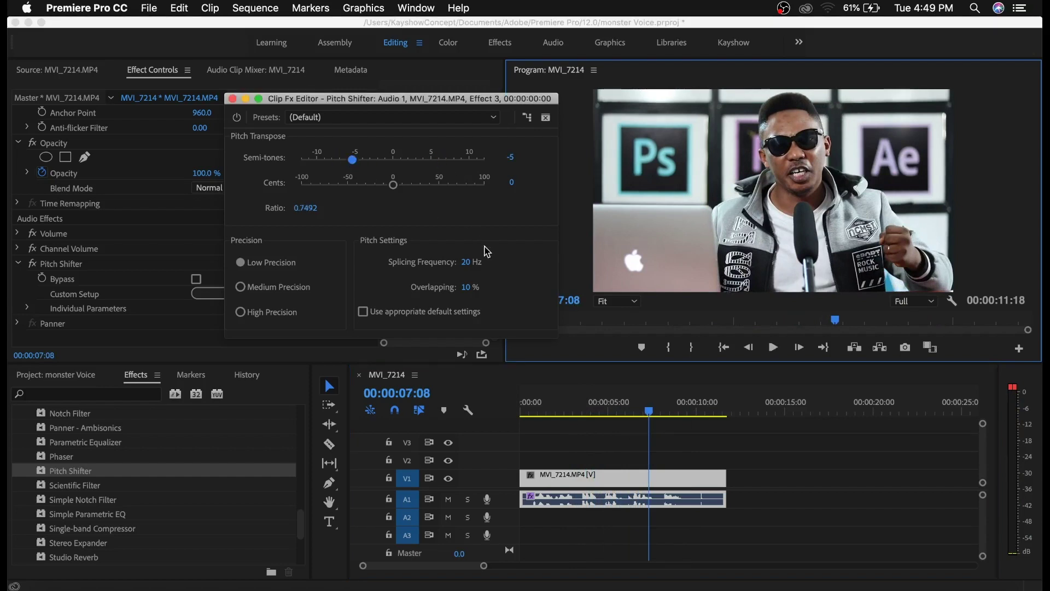
pyautogui.click(465, 262)
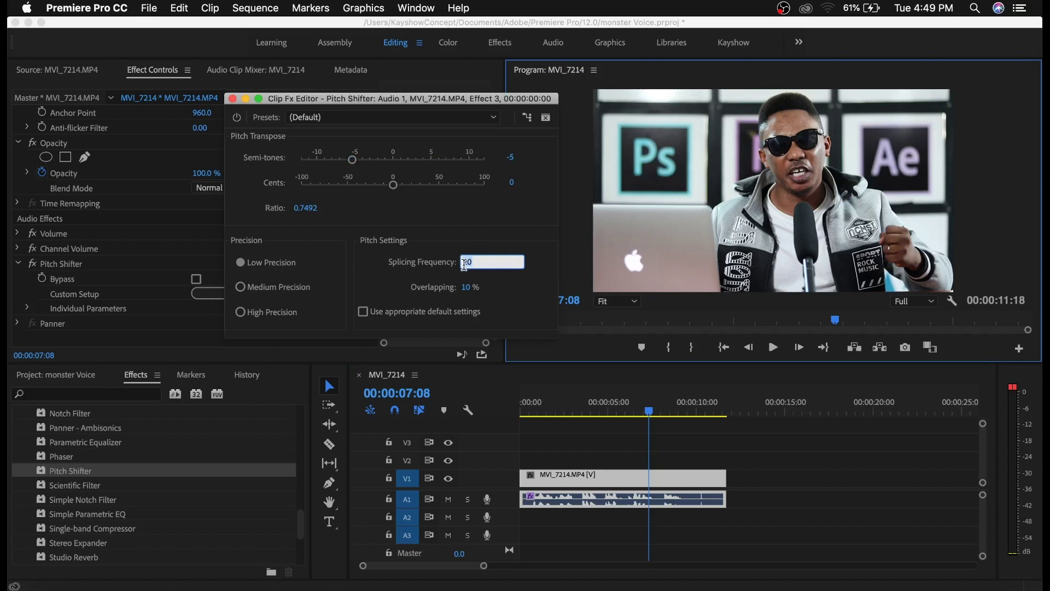
pyautogui.press('Return')
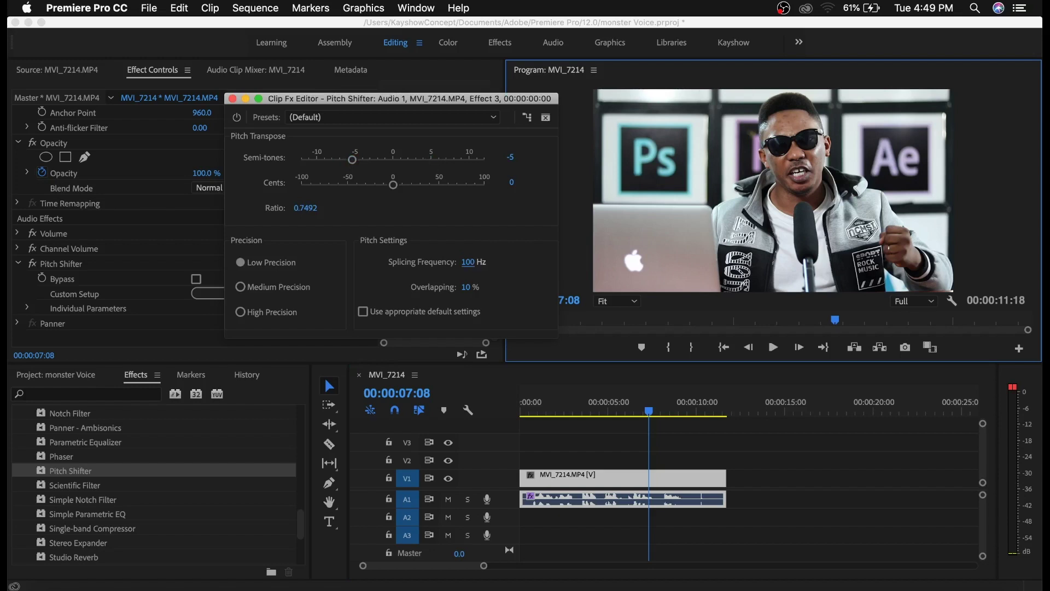
pyautogui.click(467, 288)
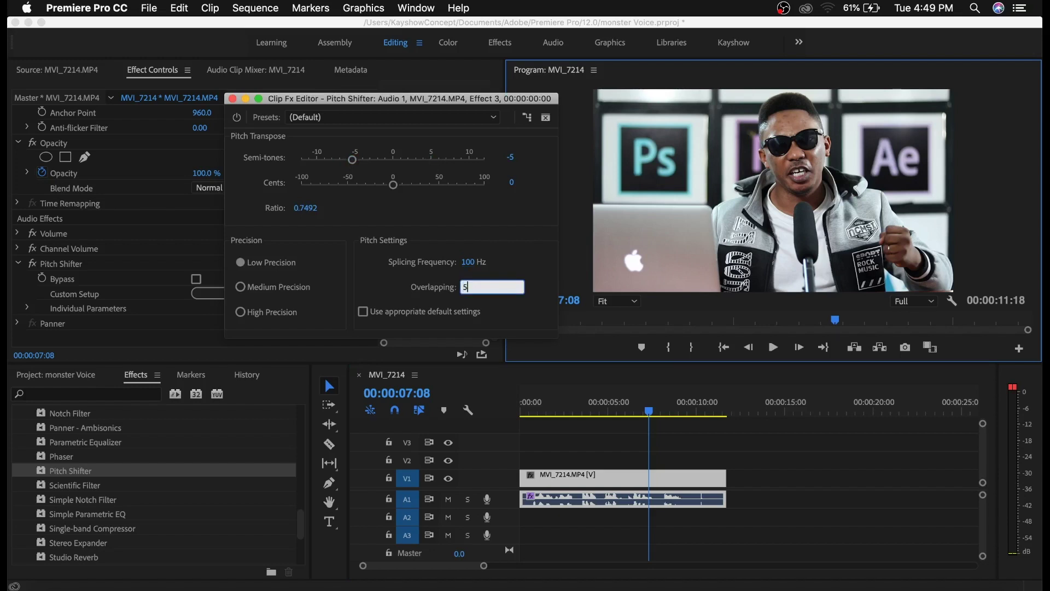
pyautogui.press('Return')
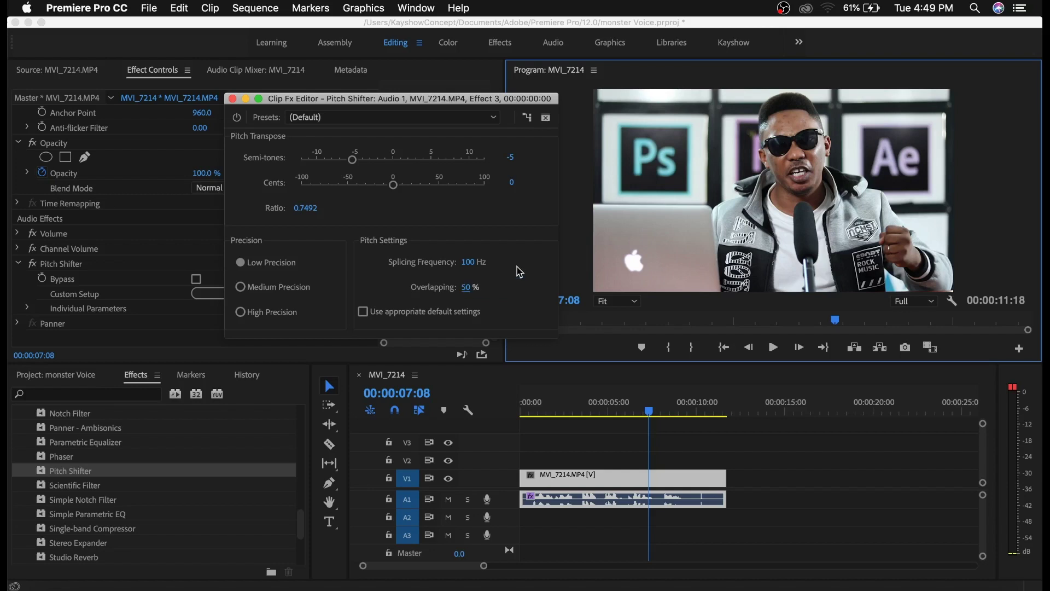
pyautogui.moveTo(559, 406); pyautogui.dragTo(532, 415)
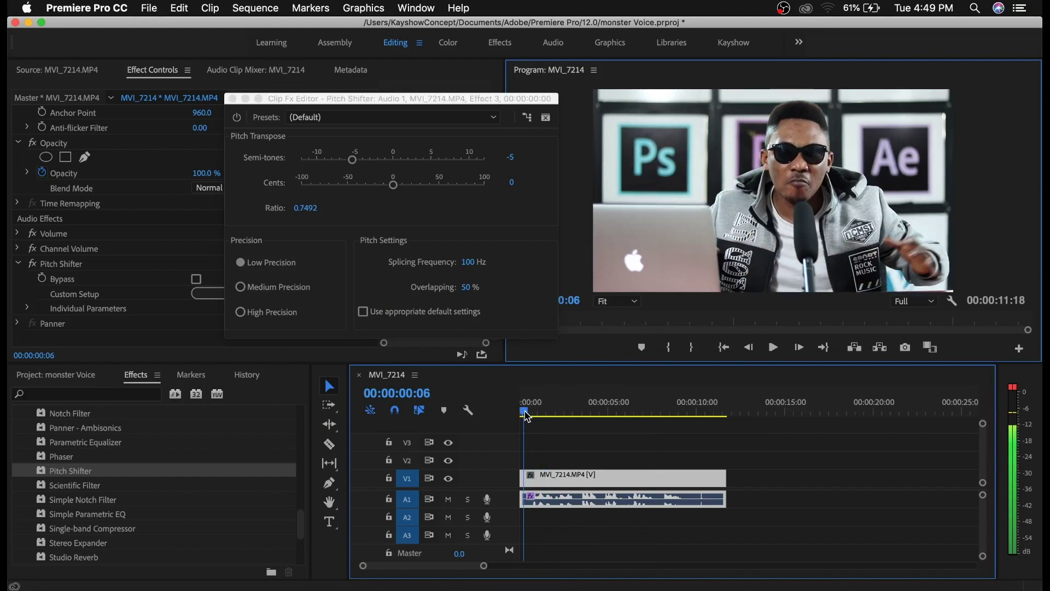
pyautogui.press('space')
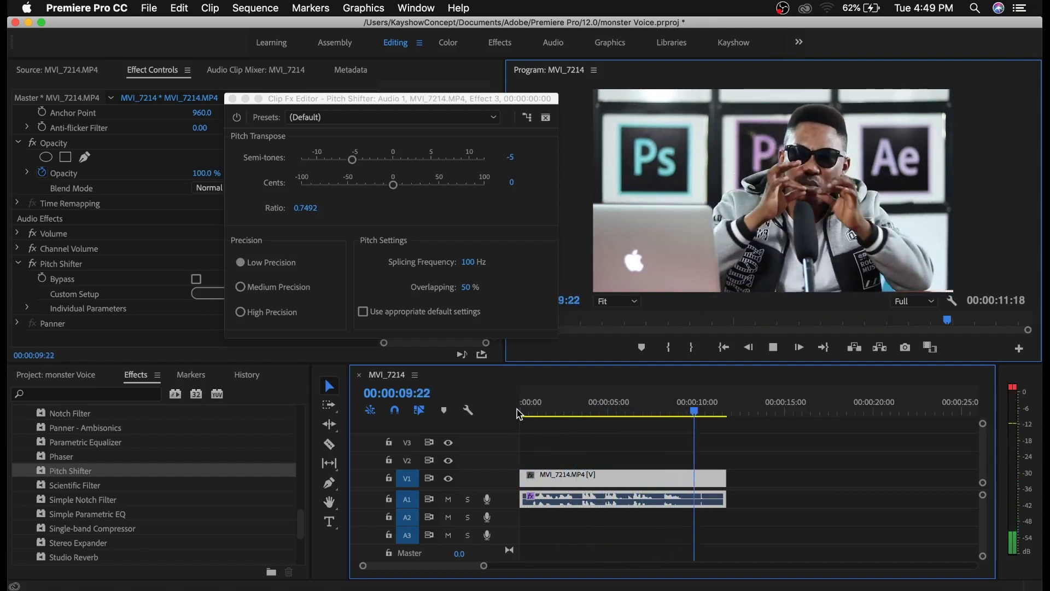
pyautogui.press('space')
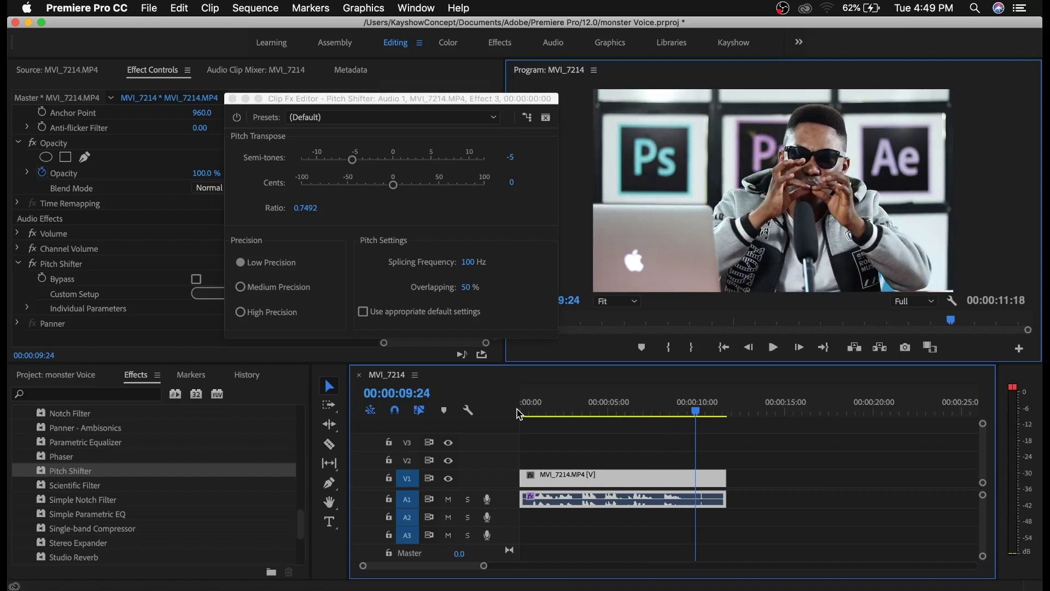
# Close the Pitch Shifter Clip Fx Editor window.
pyautogui.click(232, 99)
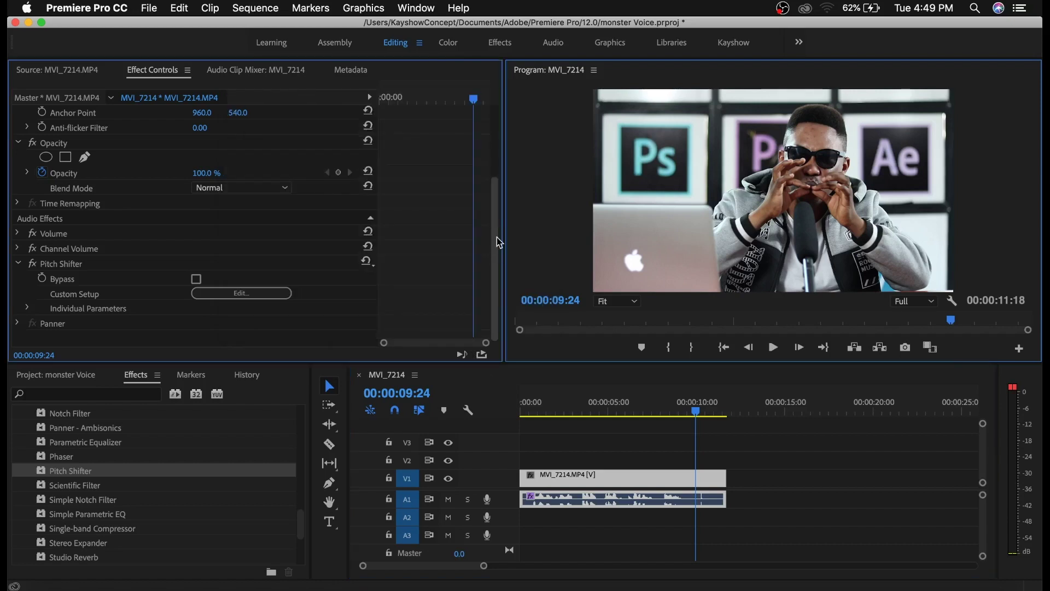